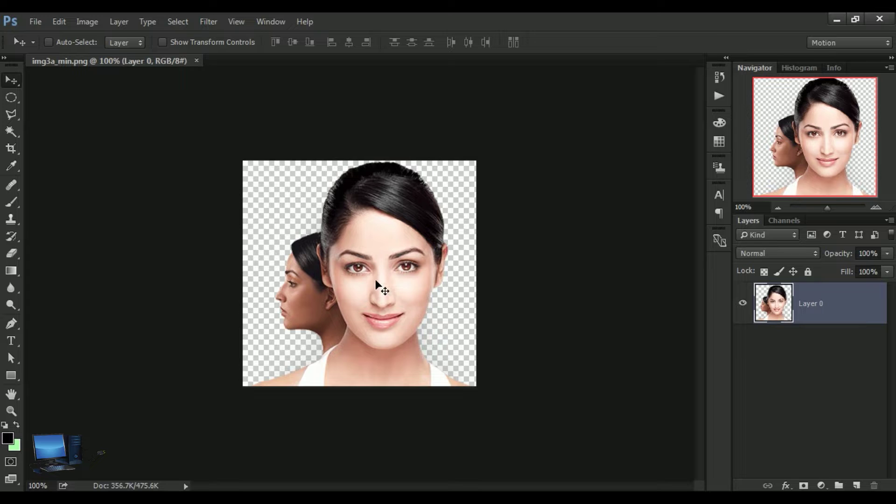
Move the cut-out portrait layer in img3a_min.png slightly to the left on its canvas
{"action": "mouse_move", "coordinate": [376, 281]}
{"action": "left_mouse_down"}
{"action": "mouse_move", "coordinate": [397, 282]}
{"action": "mouse_move", "coordinate": [356, 282]}
{"action": "mouse_move", "coordinate": [369, 281]}
{"action": "left_mouse_up"}
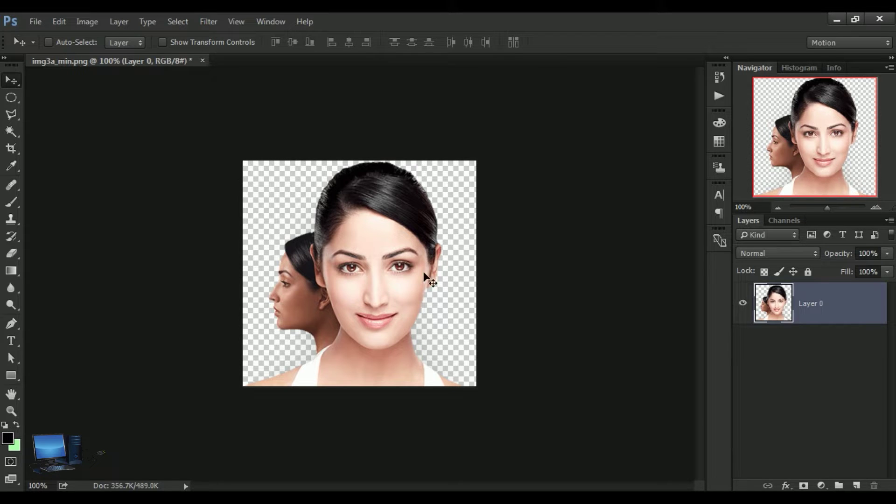
{"action": "mouse_move", "coordinate": [387, 258]}
{"action": "left_mouse_down"}
{"action": "mouse_move", "coordinate": [388, 245]}
{"action": "mouse_move", "coordinate": [384, 260]}
{"action": "left_mouse_up"}
Open the image natural-faux-locks_300x from the Image 1 folder
{"action": "left_click", "coordinate": [36, 21]}
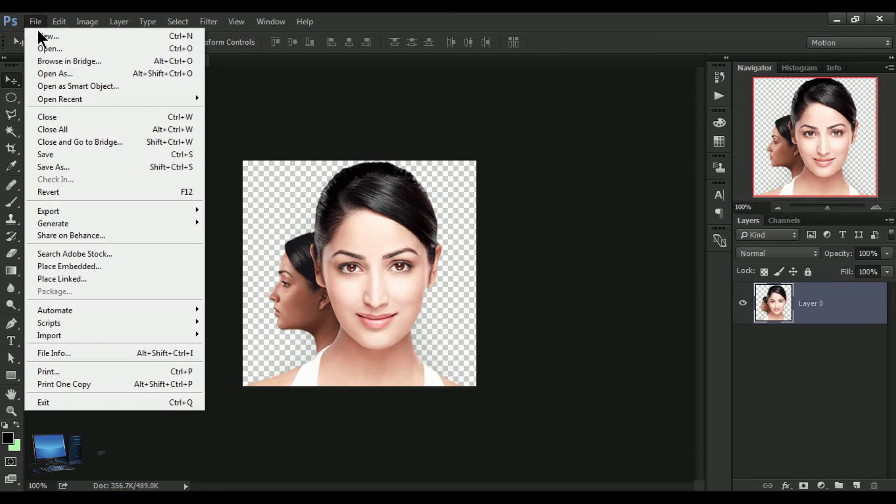
{"action": "left_click", "coordinate": [50, 47]}
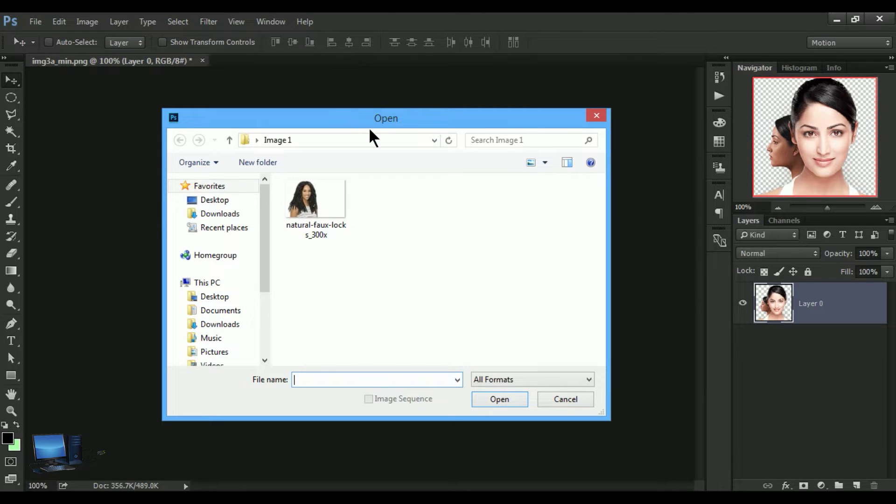
{"action": "left_click", "coordinate": [304, 195]}
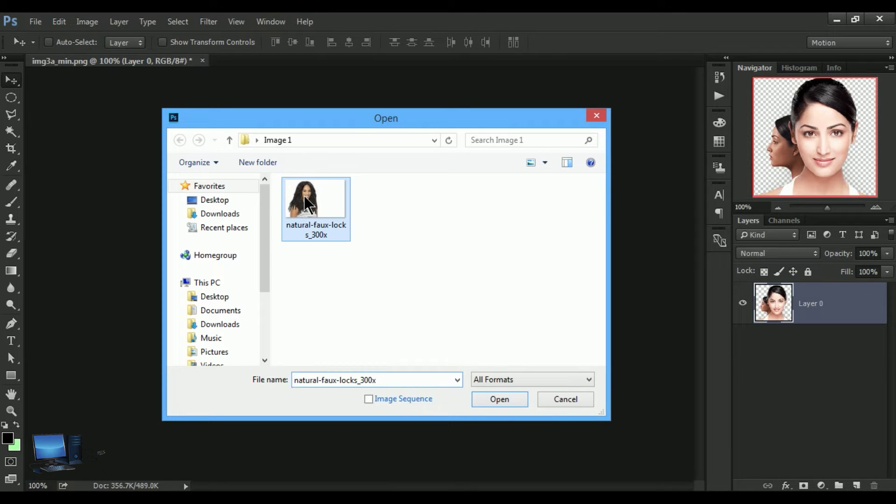
{"action": "left_click", "coordinate": [499, 399]}
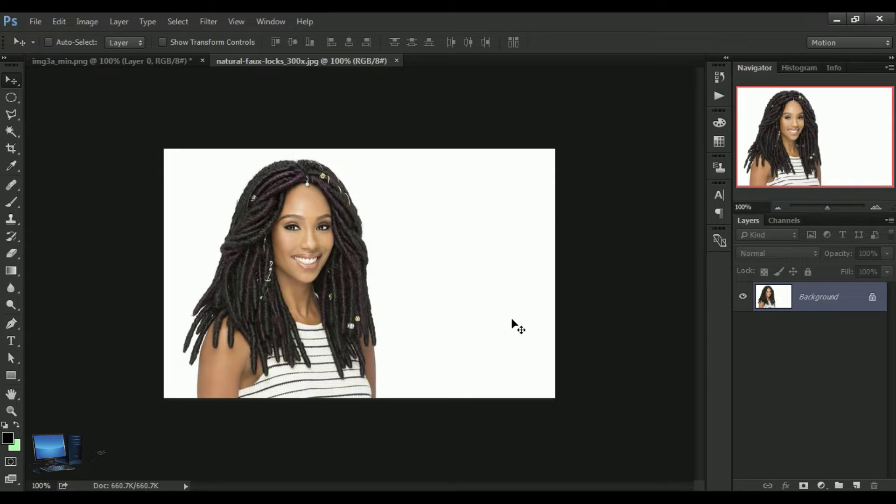
Duplicate the Background layer and add an empty layer between the original and its copy
{"action": "left_click_drag", "start_coordinate": [825, 299], "coordinate": [857, 488]}
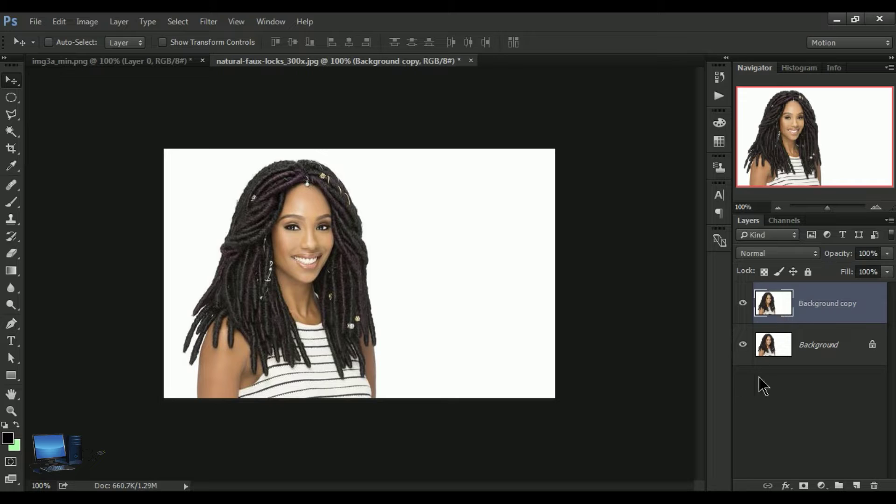
{"action": "left_click", "coordinate": [811, 353]}
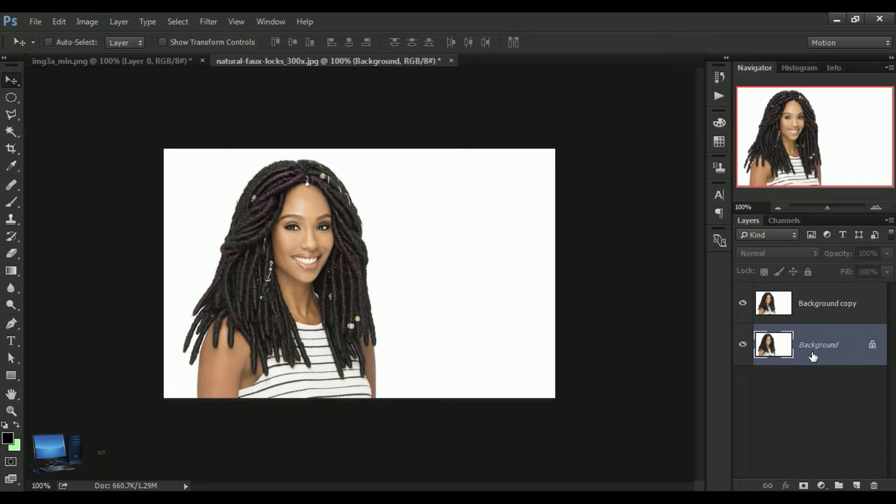
{"action": "left_click", "coordinate": [858, 485]}
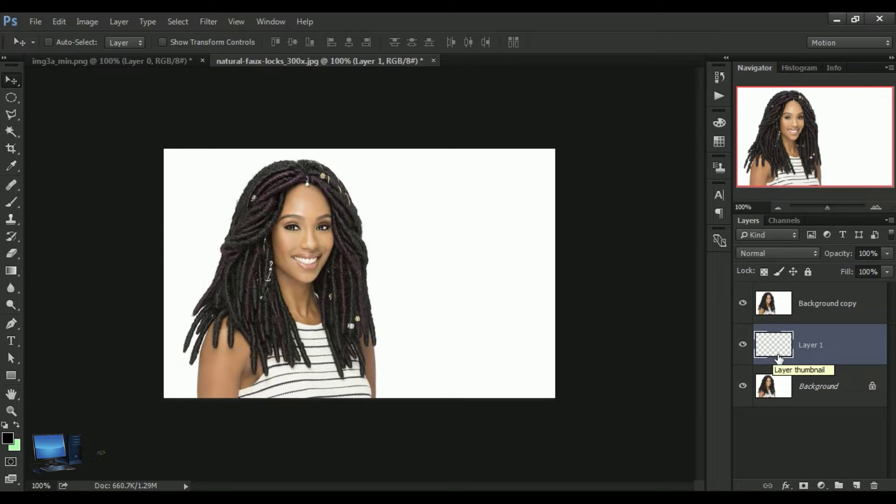
On the Background copy layer, select the woman with a loose Polygonal Lasso outline around her hair and body down to the lower image edge
{"action": "left_click", "coordinate": [777, 311]}
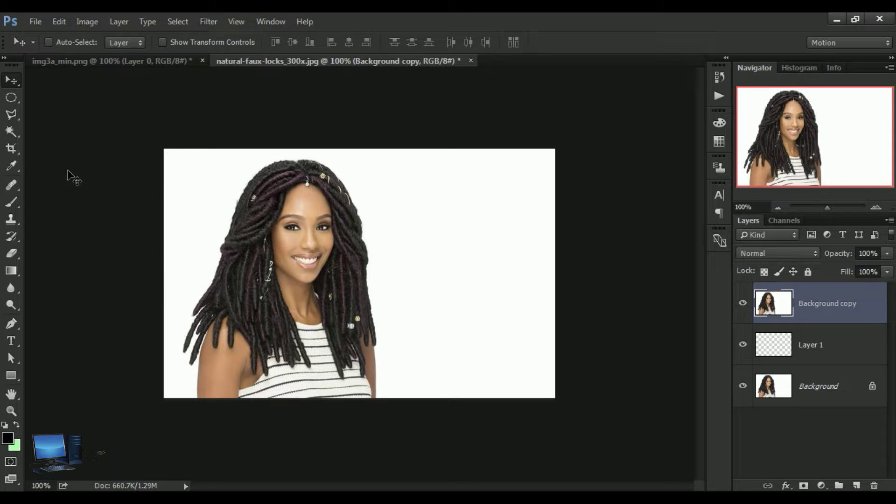
{"action": "left_click", "coordinate": [10, 115]}
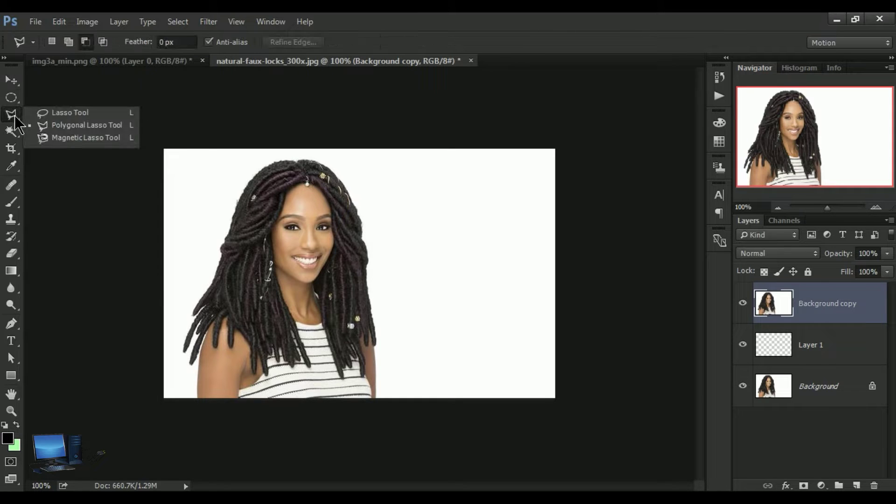
{"action": "left_click", "coordinate": [76, 124]}
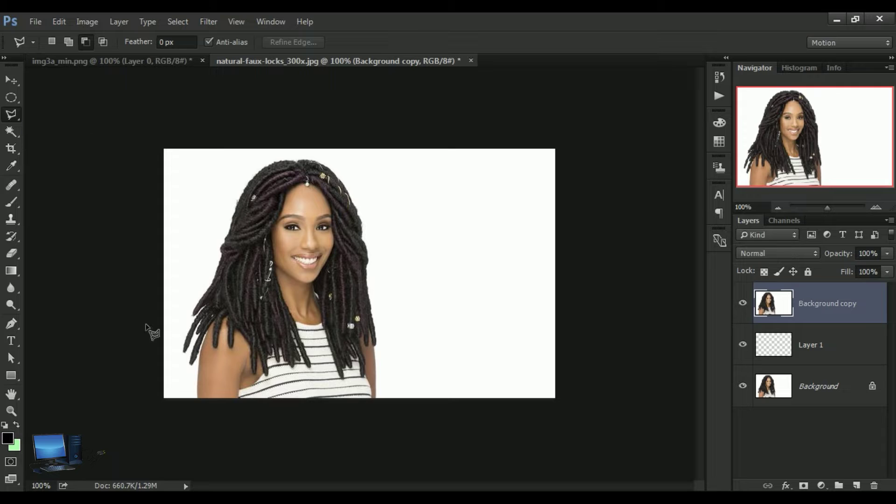
{"action": "left_click", "coordinate": [187, 399]}
{"action": "left_click", "coordinate": [182, 372]}
{"action": "left_click", "coordinate": [179, 350]}
{"action": "left_click", "coordinate": [188, 296]}
{"action": "left_click", "coordinate": [211, 249]}
{"action": "left_click", "coordinate": [217, 220]}
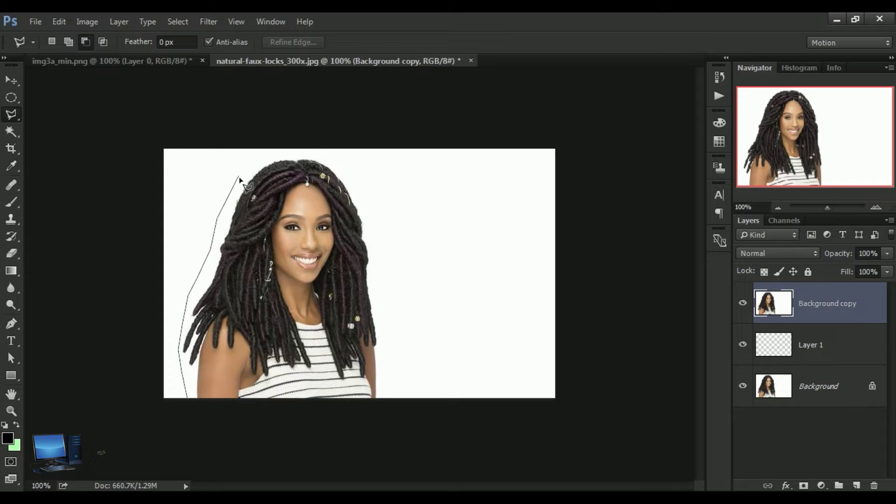
{"action": "left_click", "coordinate": [236, 177]}
{"action": "left_click", "coordinate": [255, 155]}
{"action": "left_click", "coordinate": [276, 150]}
{"action": "left_click", "coordinate": [304, 151]}
{"action": "left_click", "coordinate": [332, 157]}
{"action": "left_click", "coordinate": [356, 179]}
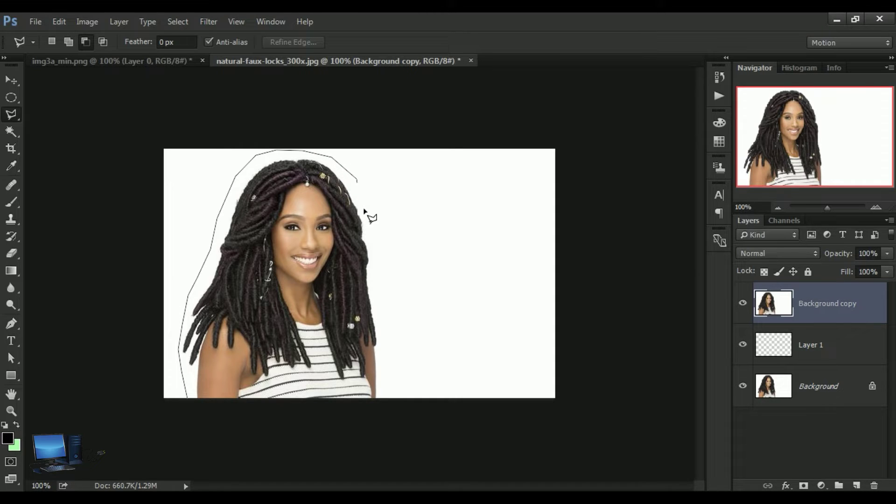
{"action": "left_click", "coordinate": [380, 254]}
{"action": "left_click", "coordinate": [387, 316]}
{"action": "left_click", "coordinate": [386, 400]}
{"action": "left_click", "coordinate": [188, 398]}
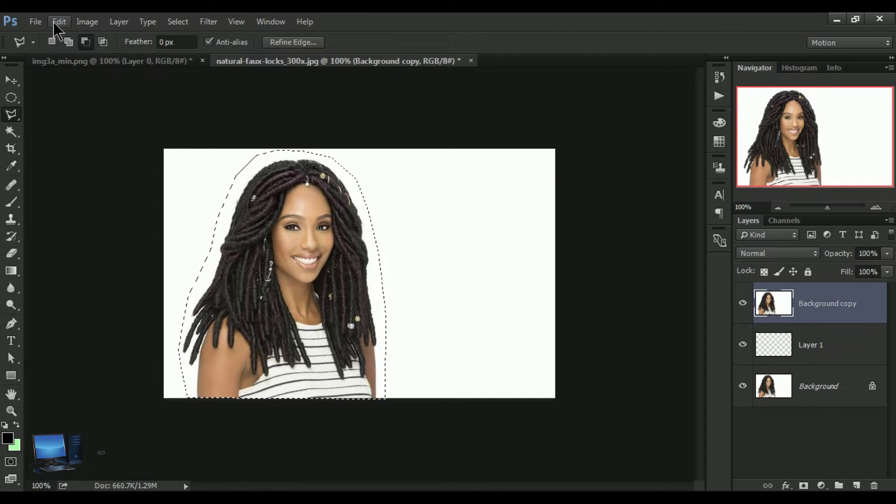
Copy the selected woman and paste her onto a new layer
{"action": "left_click", "coordinate": [30, 23]}
{"action": "mouse_move", "coordinate": [56, 23]}
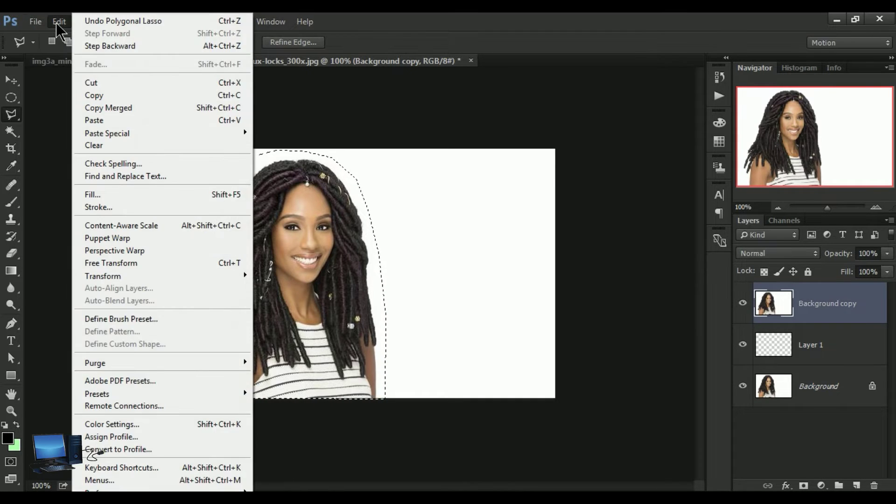
{"action": "left_click", "coordinate": [104, 97]}
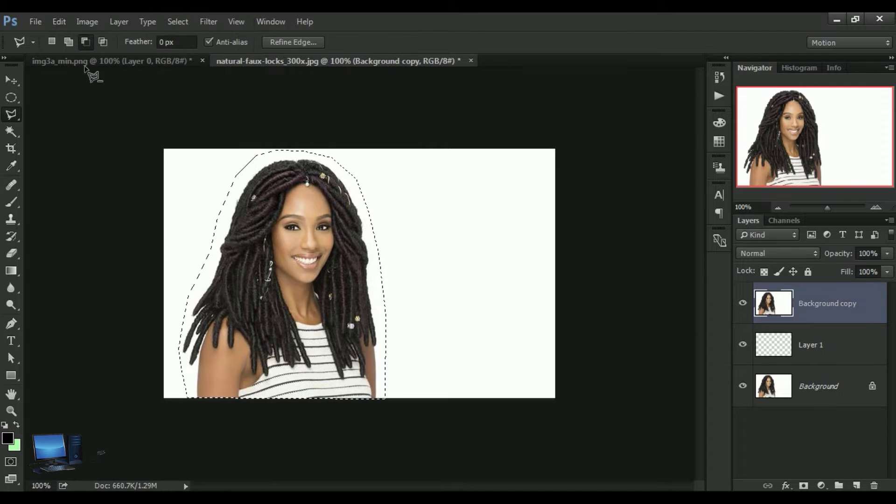
{"action": "left_click", "coordinate": [62, 24]}
{"action": "left_click", "coordinate": [117, 119]}
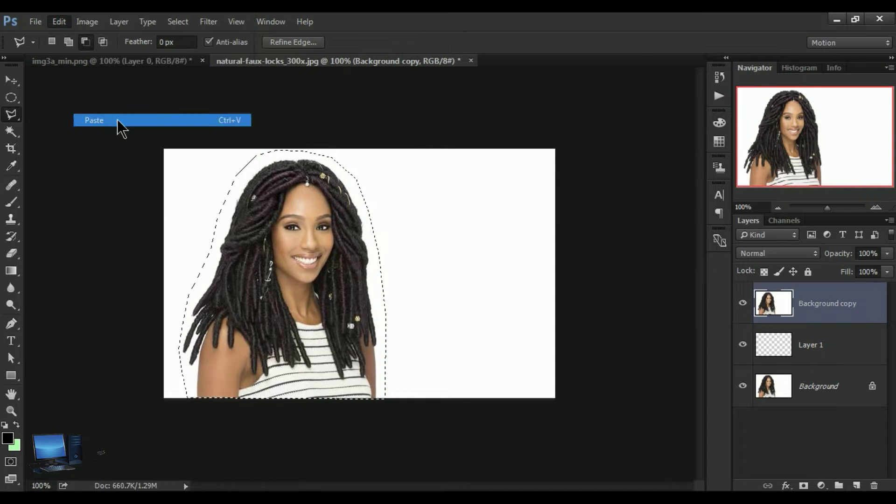
{"action": "left_click", "coordinate": [10, 81]}
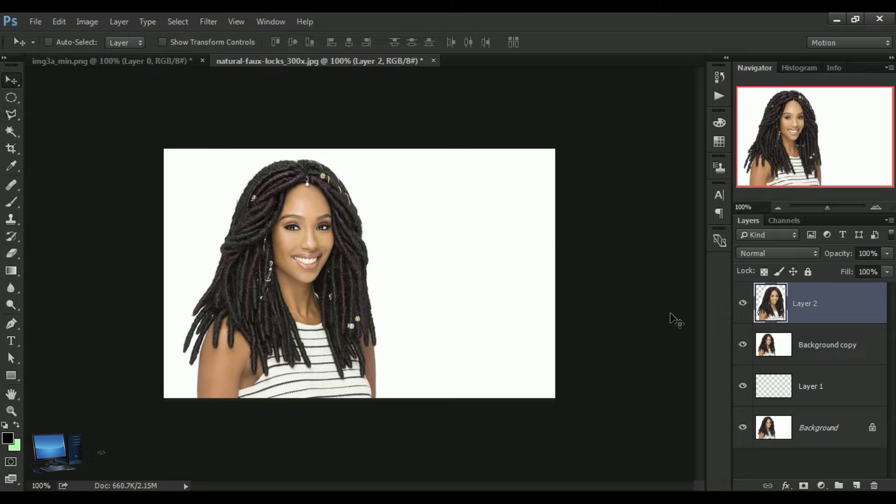
Load the outline of Layer 2 as a selection and open Refine Edge for it, keeping the current view mode
{"action": "left_click", "coordinate": [777, 305], "text": "ctrl"}
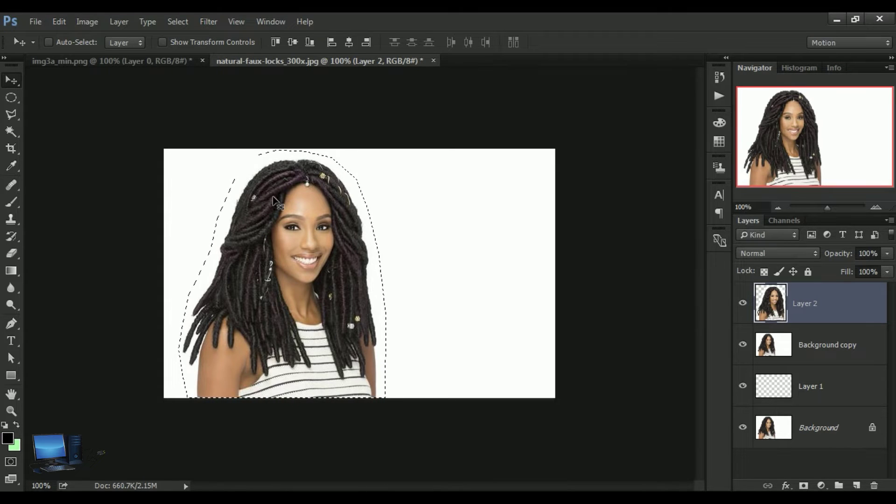
{"action": "left_click", "coordinate": [11, 115]}
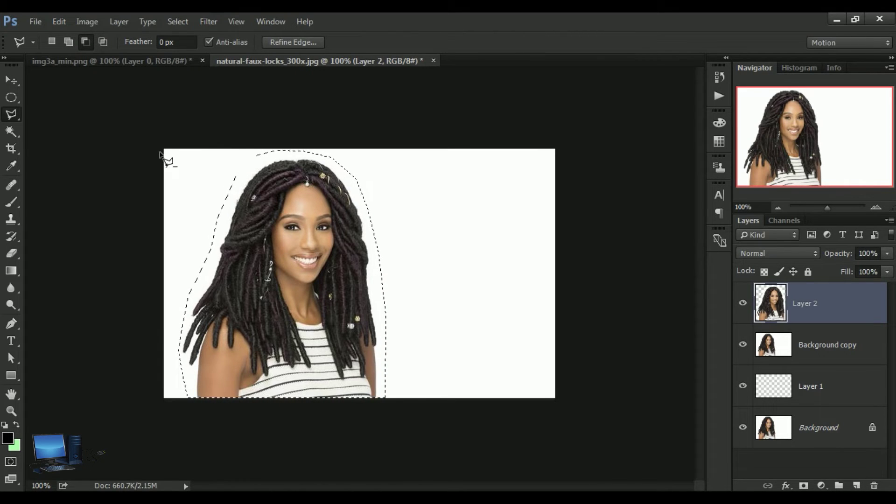
{"action": "left_click", "coordinate": [296, 43]}
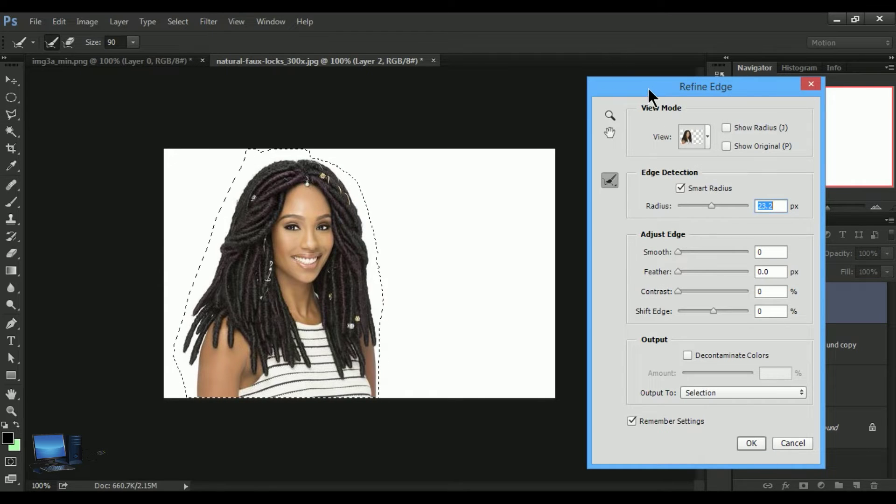
{"action": "left_click_drag", "start_coordinate": [648, 88], "coordinate": [519, 83]}
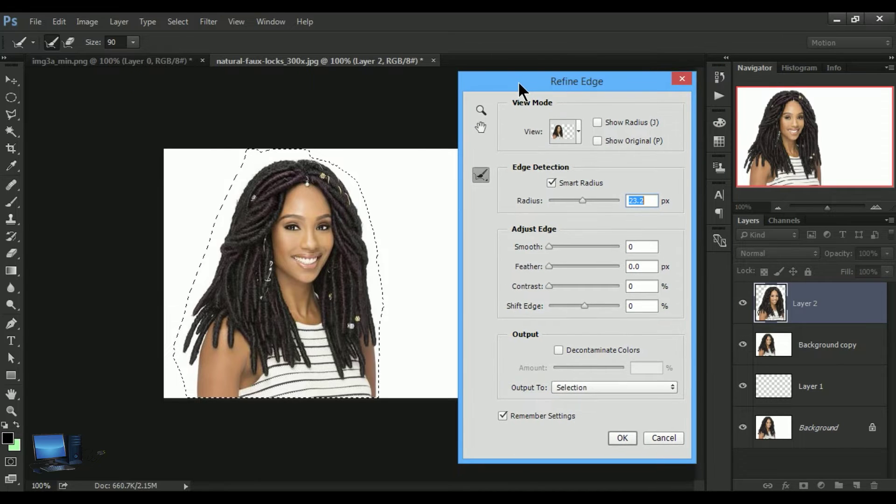
{"action": "left_click", "coordinate": [578, 132]}
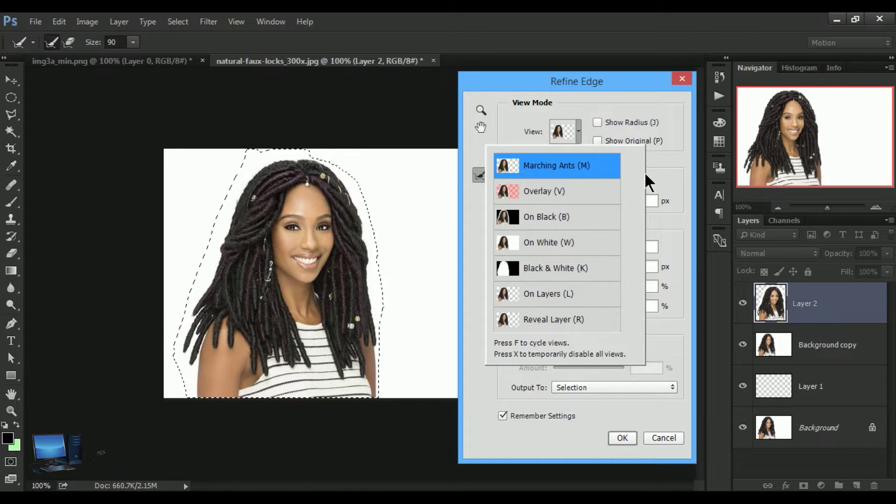
{"action": "left_click", "coordinate": [664, 165]}
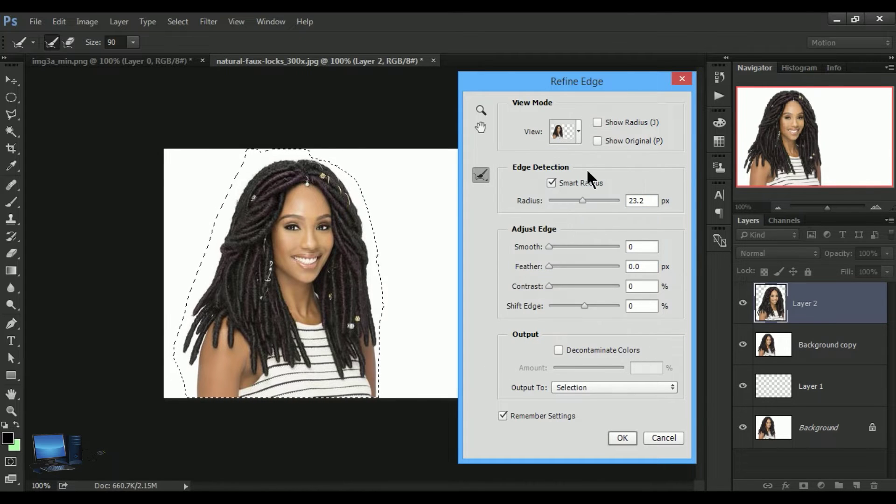
Brush the Refine Radius Tool around the edges of the hair and body, and output the refined edge as a selection
{"action": "left_click", "coordinate": [480, 174]}
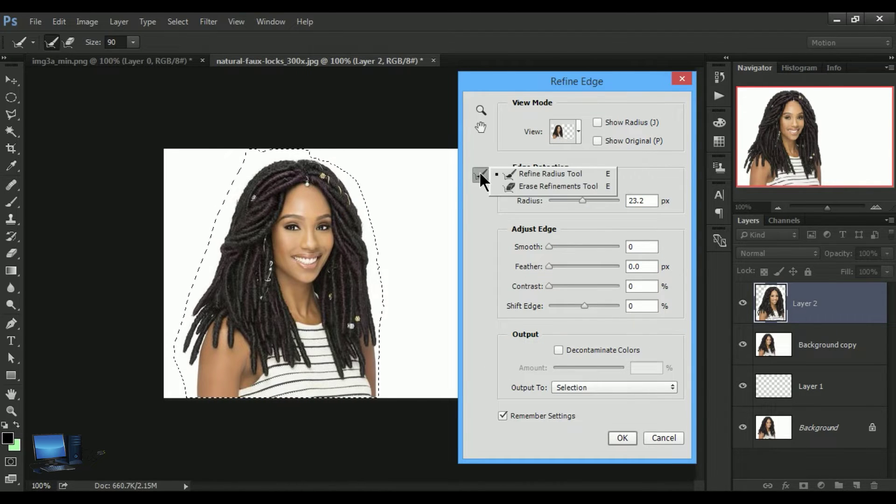
{"action": "left_click", "coordinate": [545, 173]}
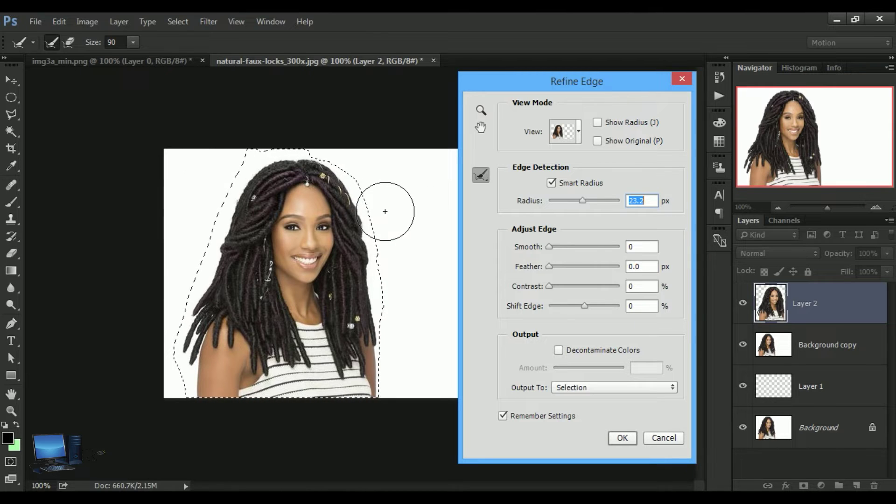
{"action": "mouse_move", "coordinate": [382, 212]}
{"action": "left_mouse_down"}
{"action": "mouse_move", "coordinate": [402, 252]}
{"action": "mouse_move", "coordinate": [411, 439]}
{"action": "left_mouse_up"}
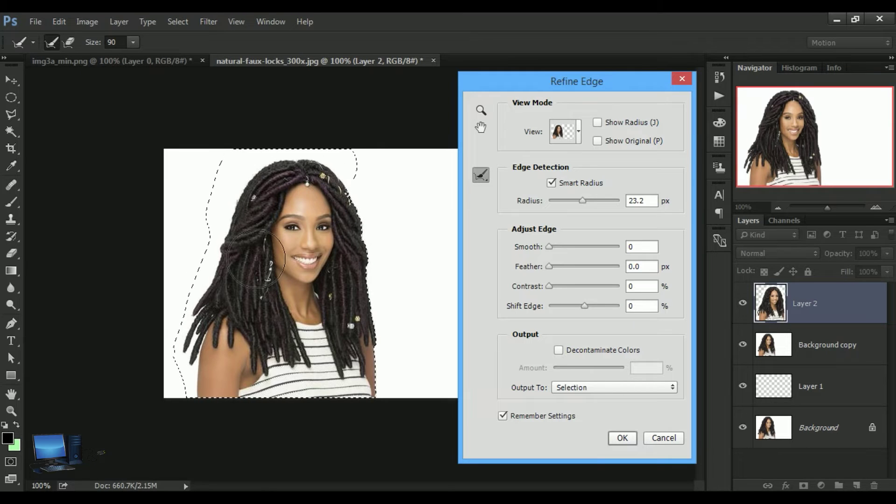
{"action": "left_click_drag", "start_coordinate": [212, 386], "coordinate": [223, 419]}
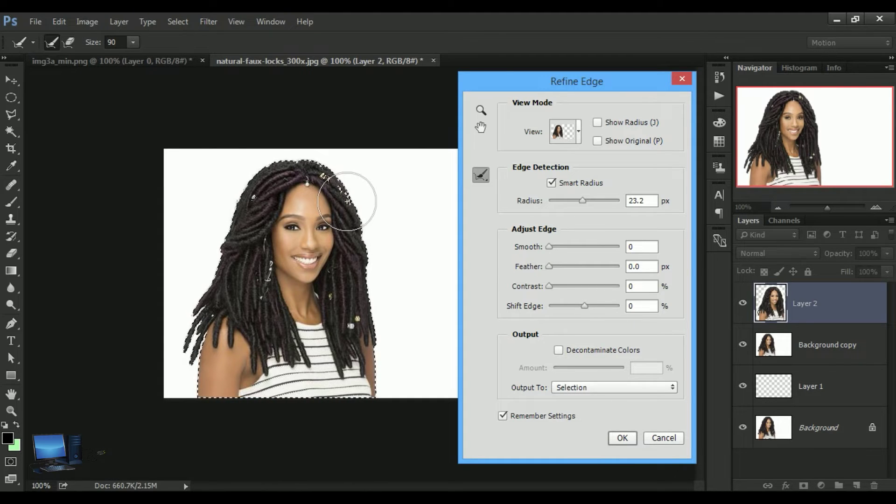
{"action": "left_click", "coordinate": [622, 437]}
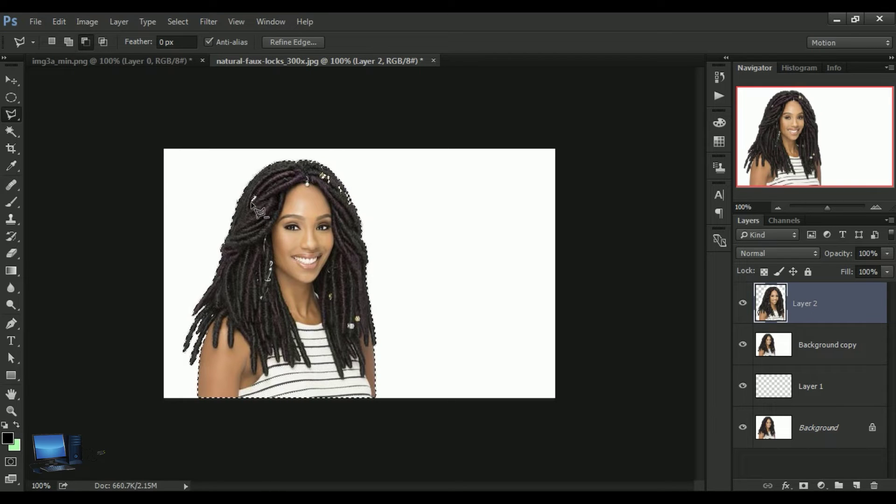
Add the missed spots inside the hair and around the hair ornaments to the selection with the Elliptical Marquee Tool
{"action": "left_click", "coordinate": [11, 80]}
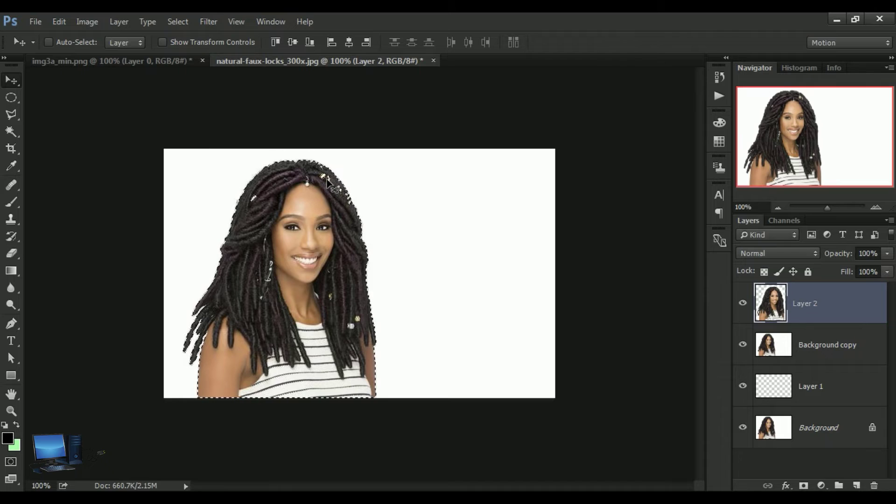
{"action": "left_click", "coordinate": [11, 100]}
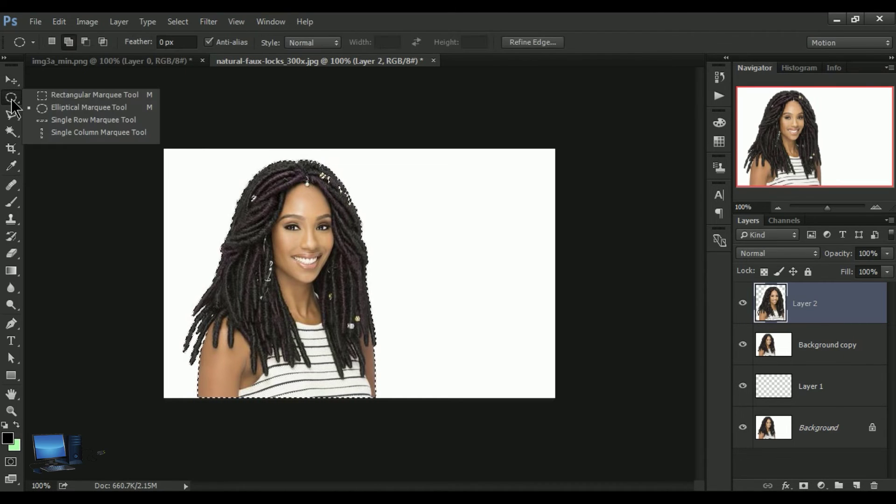
{"action": "left_click", "coordinate": [89, 110]}
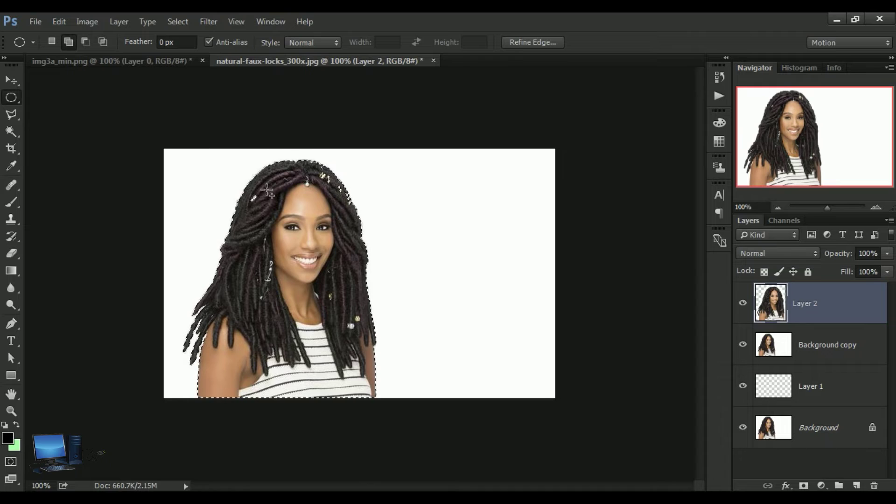
{"action": "left_click_drag", "start_coordinate": [258, 219], "coordinate": [253, 224]}
{"action": "left_click_drag", "start_coordinate": [317, 176], "coordinate": [356, 214]}
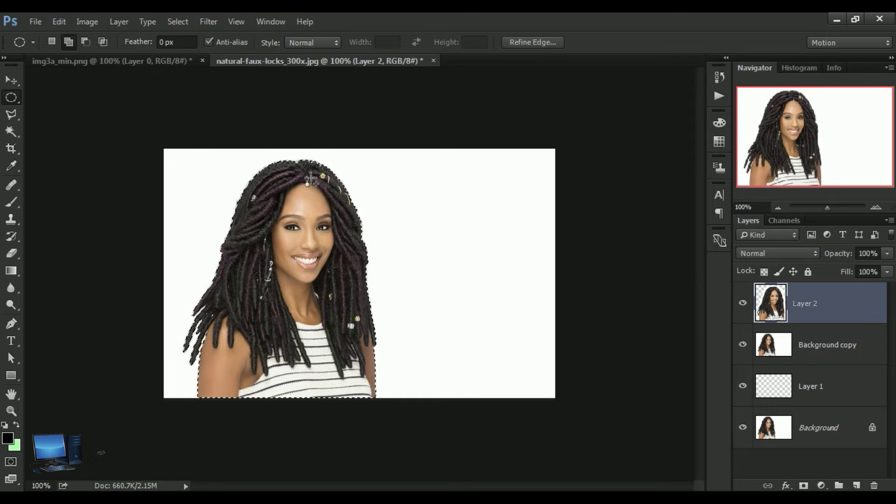
{"action": "mouse_move", "coordinate": [312, 178]}
{"action": "left_mouse_down"}
{"action": "mouse_move", "coordinate": [334, 168]}
{"action": "mouse_move", "coordinate": [323, 168]}
{"action": "left_mouse_up"}
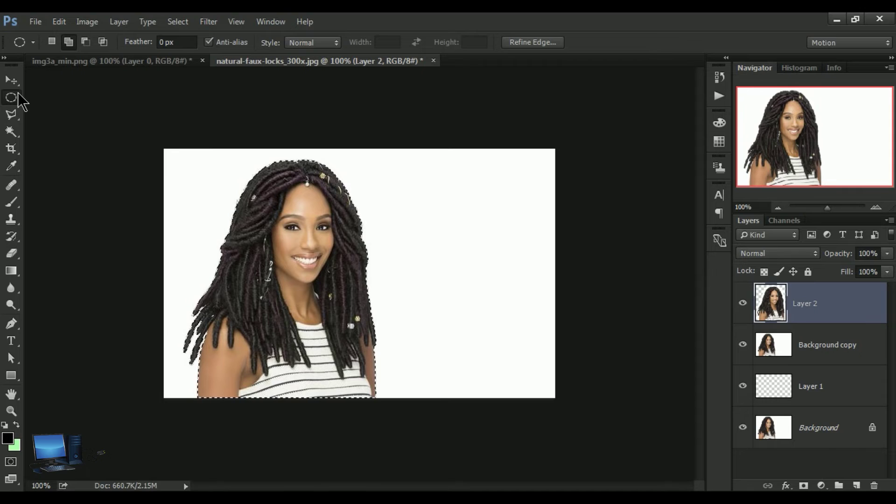
{"action": "left_click", "coordinate": [12, 82]}
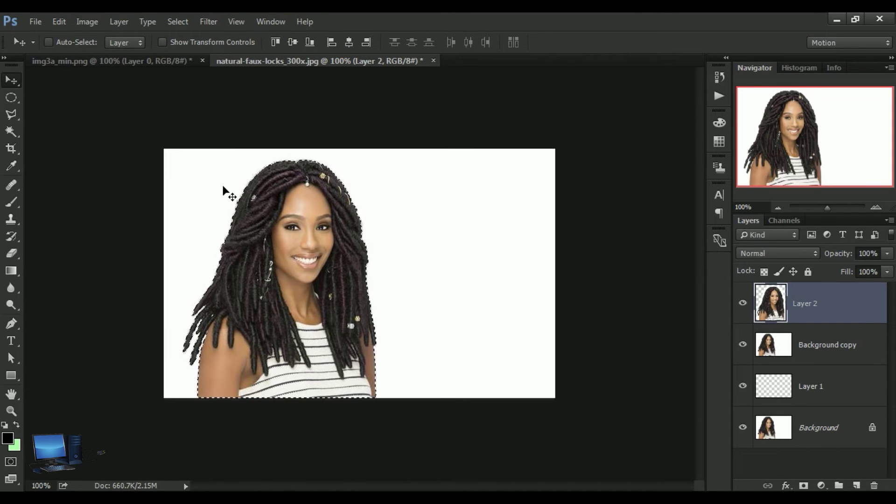
Cut the selected woman from Layer 2 and paste her onto a new layer above it
{"action": "left_click", "coordinate": [59, 22]}
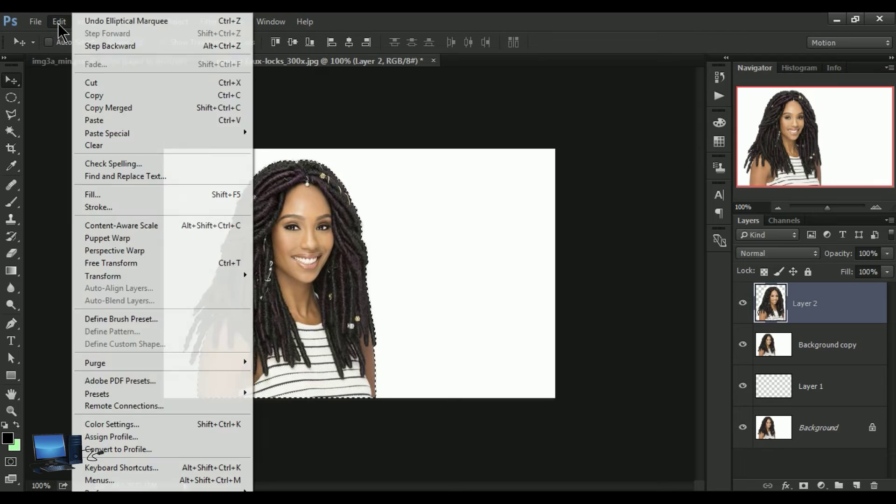
{"action": "left_click", "coordinate": [107, 83]}
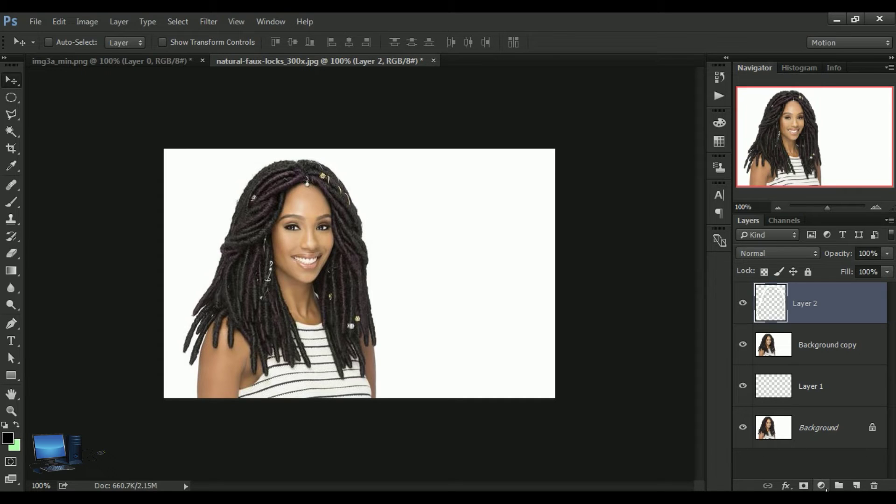
{"action": "left_click", "coordinate": [856, 486]}
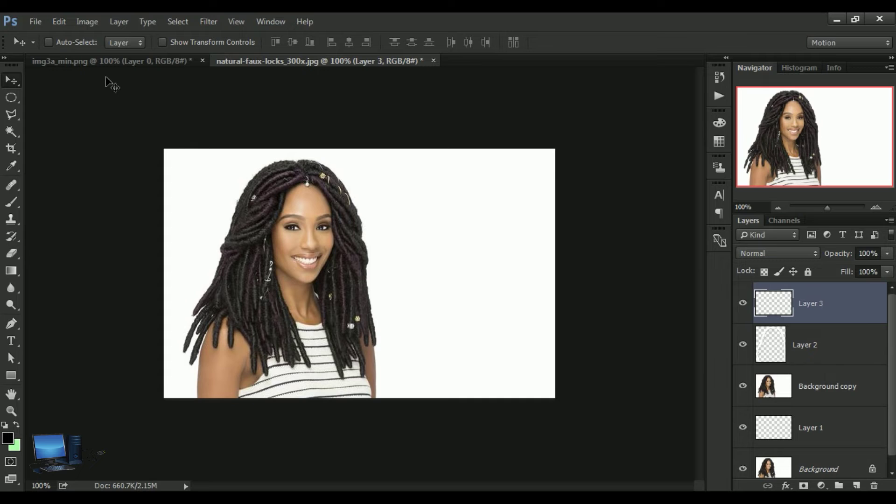
{"action": "left_click", "coordinate": [59, 21]}
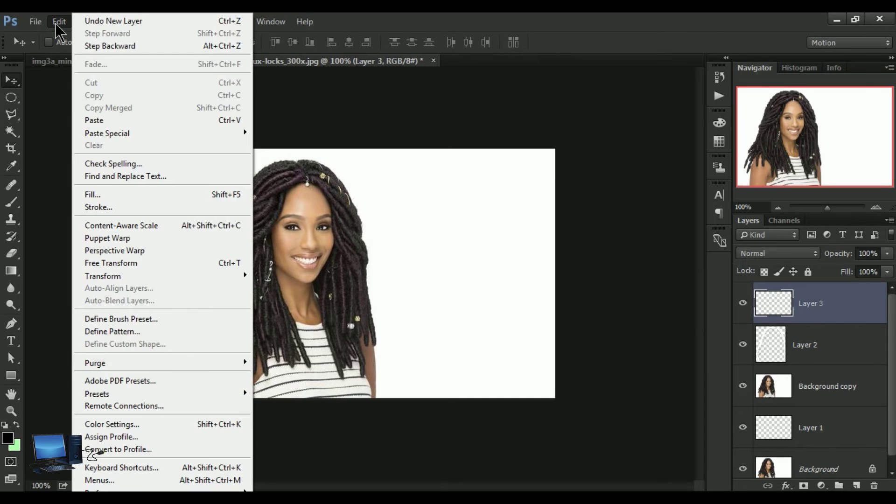
{"action": "left_click", "coordinate": [96, 119]}
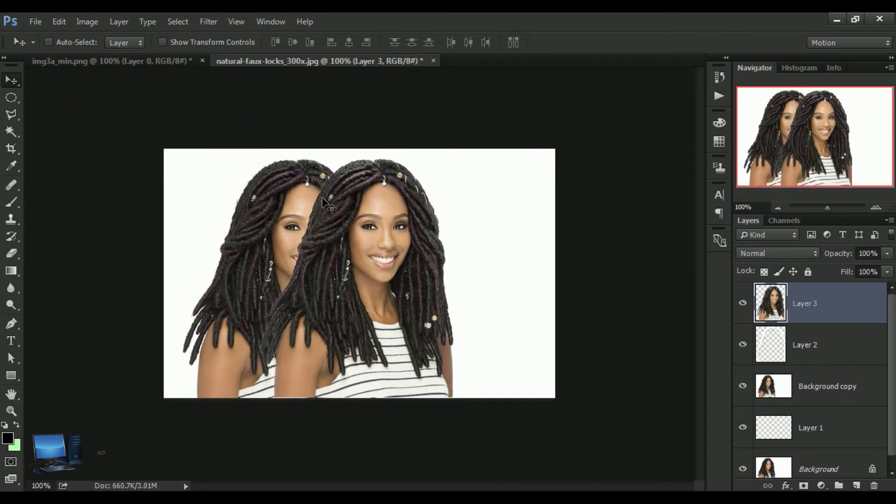
Hide Layer 2 and Background copy, and make Layer 1 the active layer
{"action": "left_click", "coordinate": [744, 345]}
{"action": "left_click", "coordinate": [742, 386]}
{"action": "left_click", "coordinate": [780, 425]}
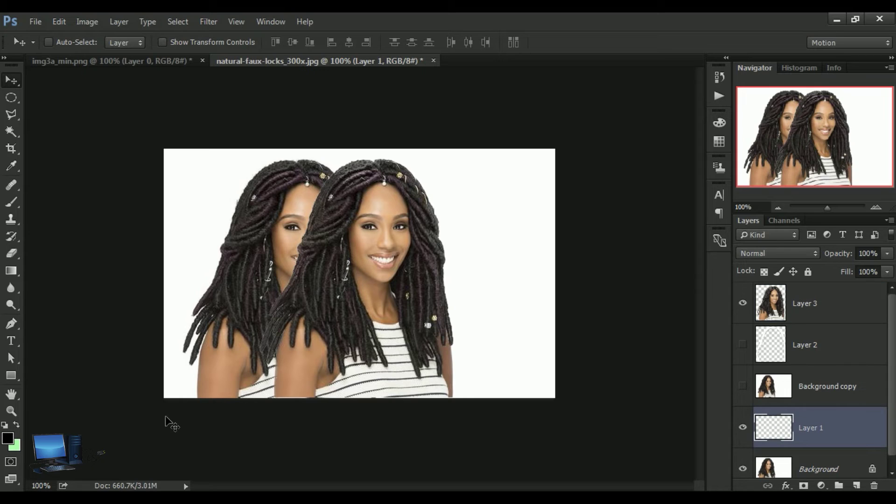
Try filling Layer 1 with the current light green background color and undo the fill
{"action": "key", "text": "ctrl+BackSpace"}
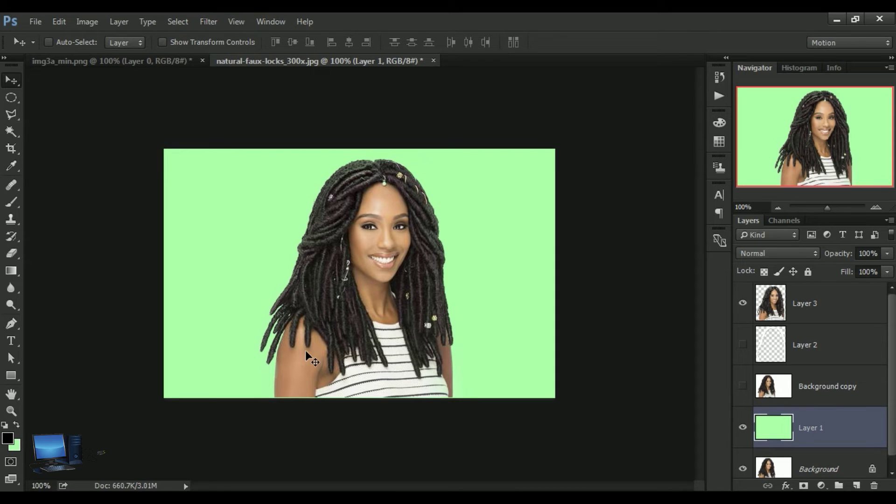
{"action": "key", "text": "ctrl+alt+z"}
{"action": "key", "text": "ctrl+alt+z"}
{"action": "key", "text": "ctrl+alt+z"}
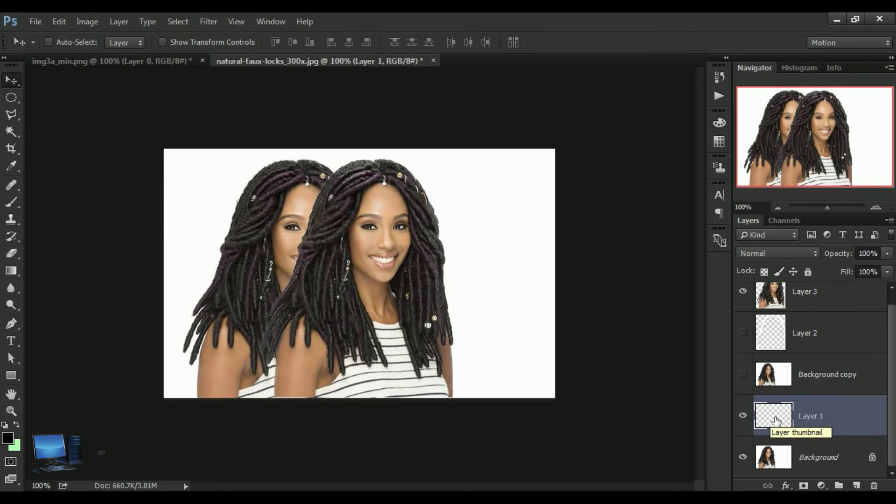
Choose a more saturated light green as the background color and fill Layer 1 with it
{"action": "left_click", "coordinate": [17, 445]}
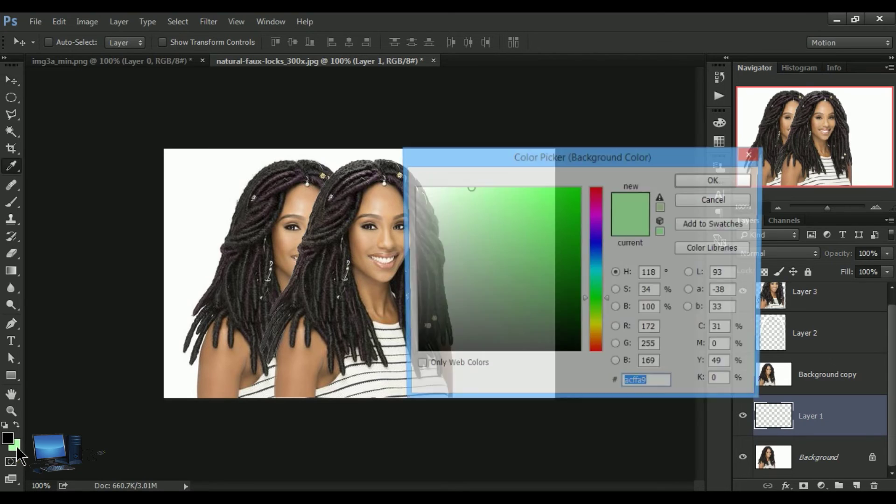
{"action": "left_click_drag", "start_coordinate": [509, 203], "coordinate": [491, 186]}
{"action": "left_click", "coordinate": [716, 178]}
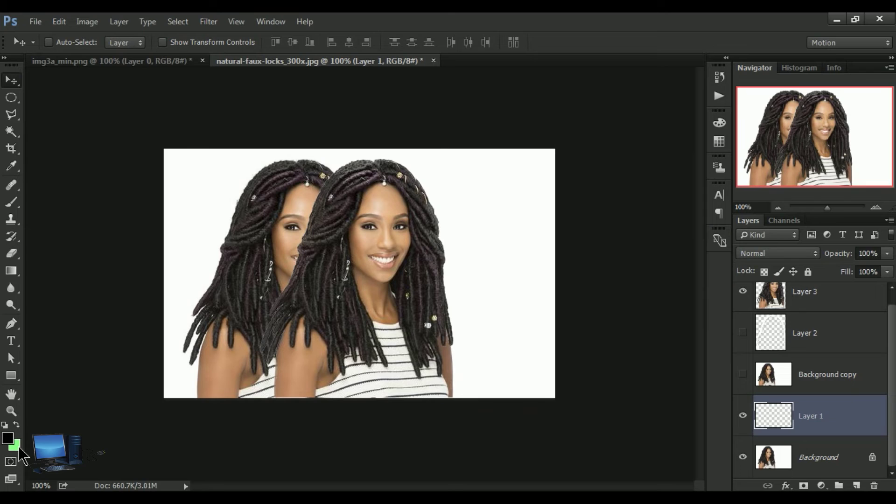
{"action": "key", "text": "ctrl+BackSpace"}
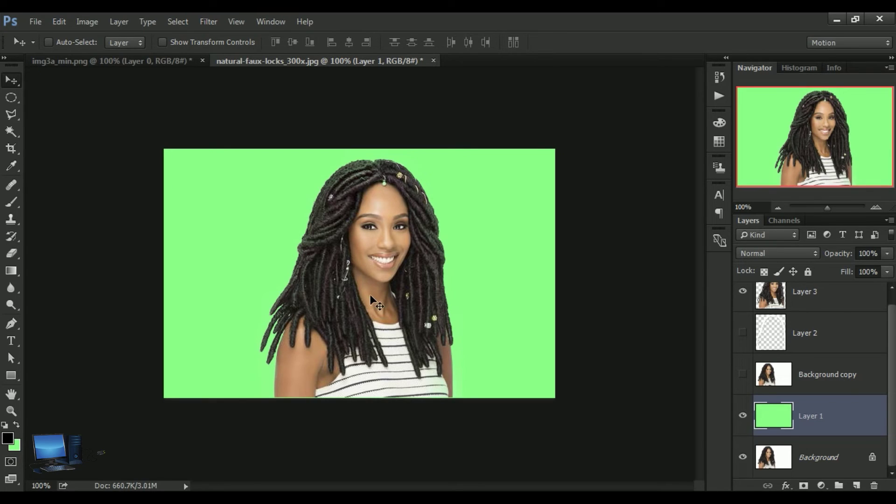
Move the woman cutout on Layer 3 to the left side of the canvas and check its hair edges up close
{"action": "left_click", "coordinate": [769, 290]}
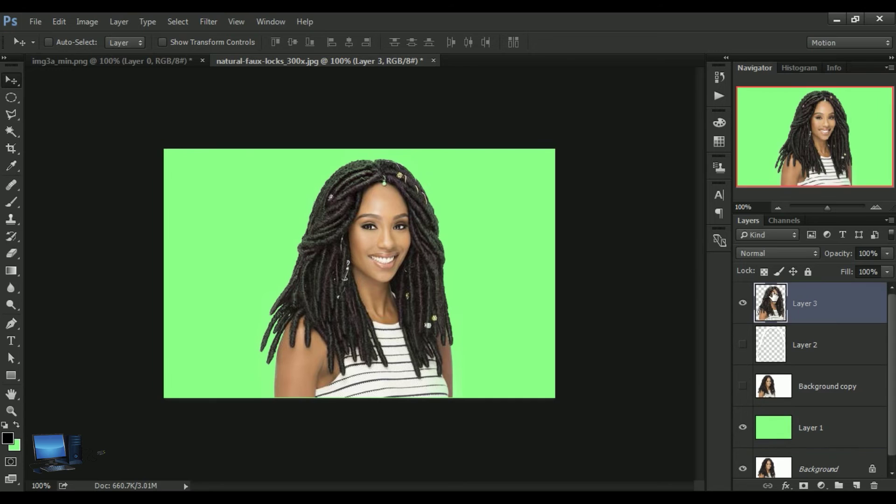
{"action": "left_click_drag", "start_coordinate": [321, 290], "coordinate": [262, 288]}
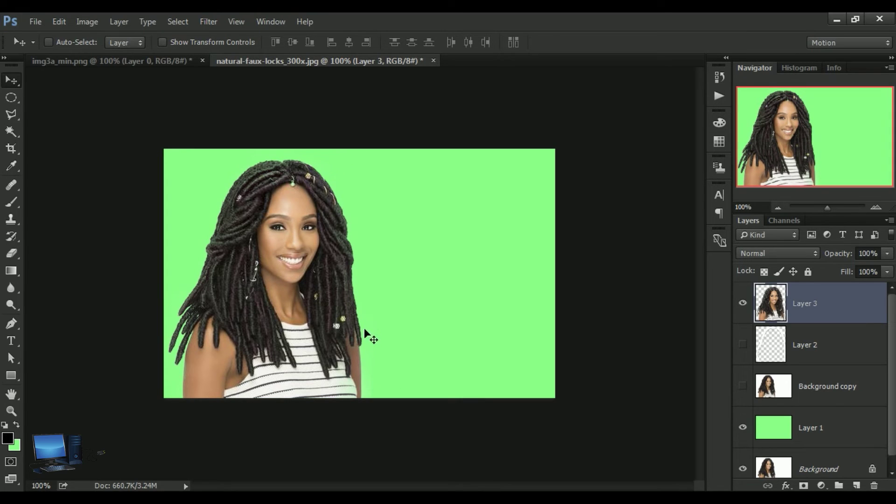
{"action": "left_click", "coordinate": [11, 411]}
{"action": "left_click", "coordinate": [227, 198]}
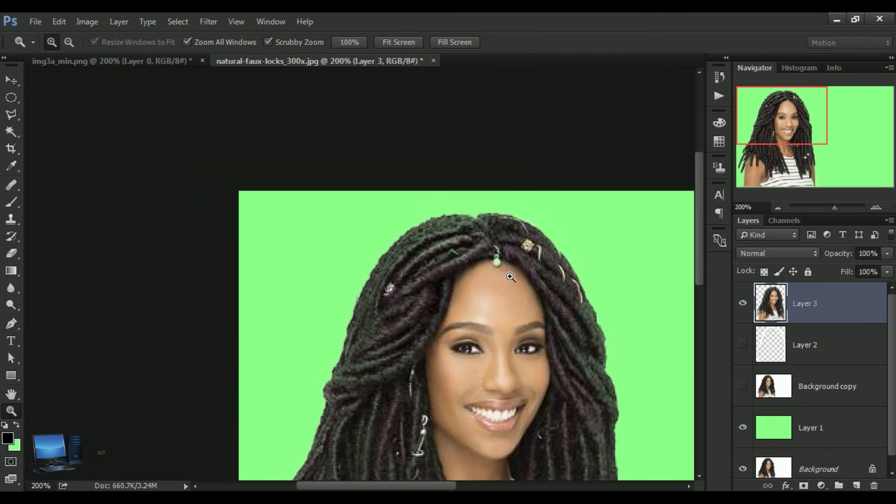
{"action": "left_click_drag", "start_coordinate": [699, 219], "coordinate": [710, 310]}
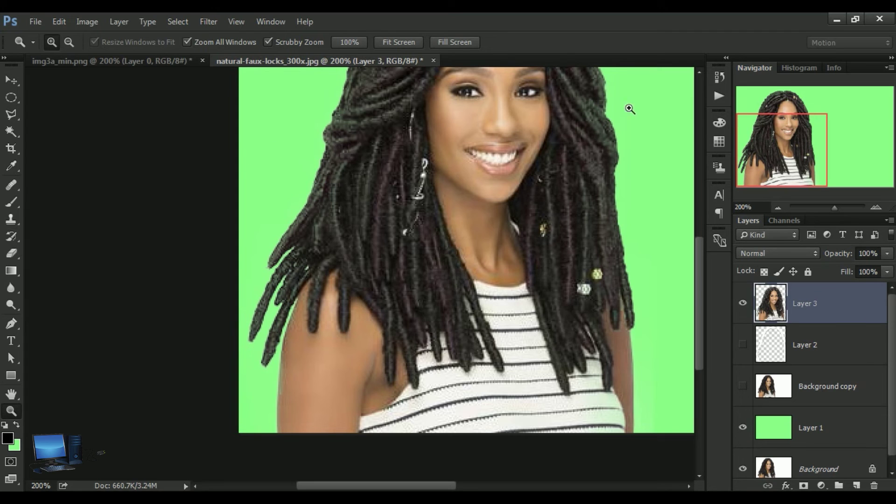
{"action": "left_click_drag", "start_coordinate": [699, 290], "coordinate": [698, 247]}
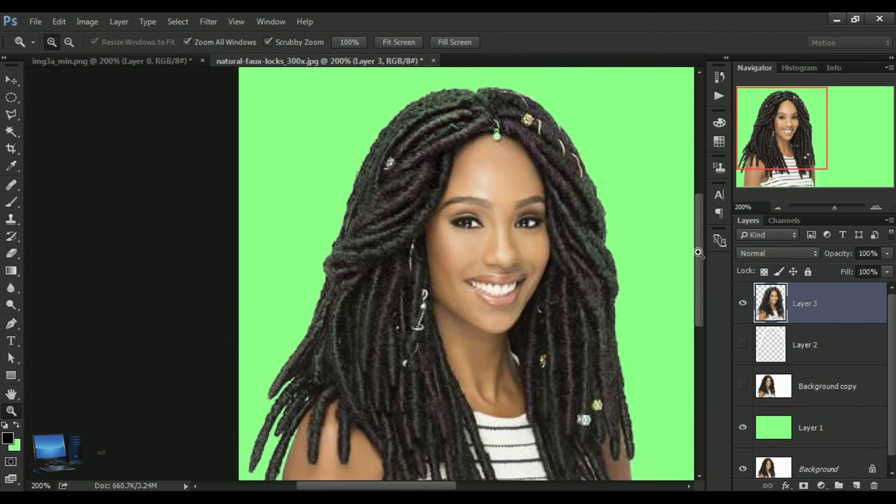
{"action": "left_click", "coordinate": [485, 311], "text": "alt"}
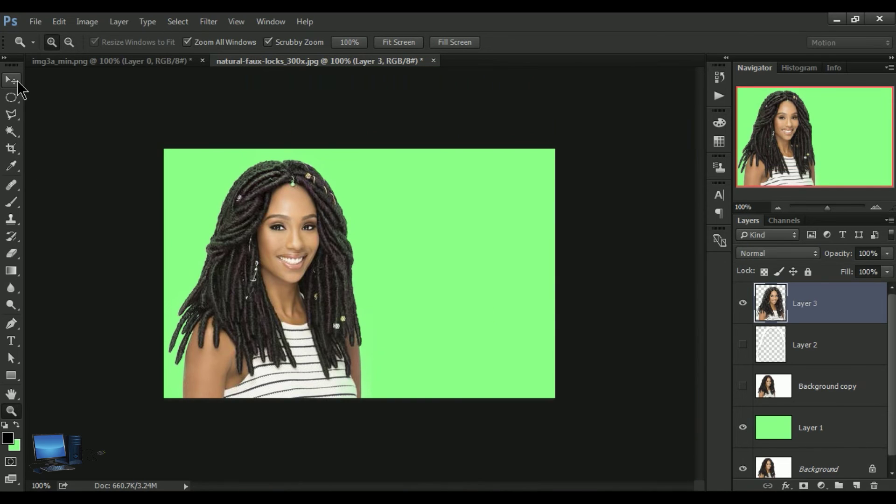
{"action": "left_click", "coordinate": [11, 80]}
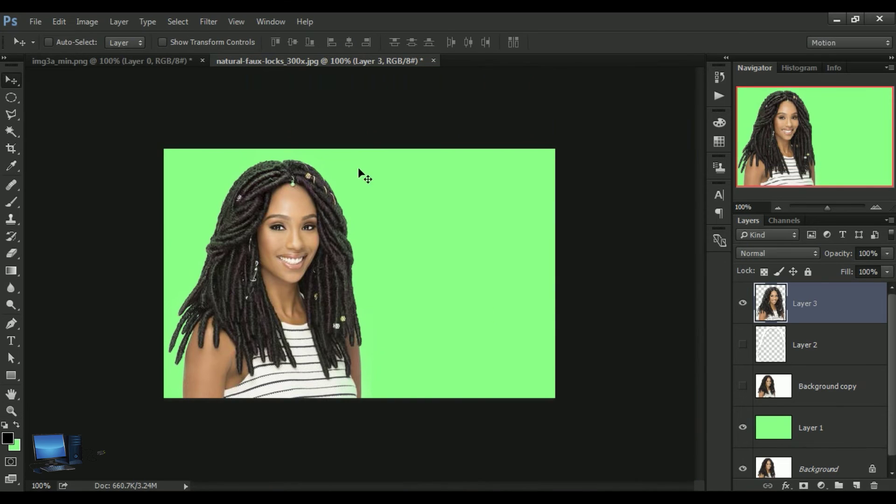
Add a Hue/Saturation adjustment layer above the green Layer 1 and turn on Colorize
{"action": "left_click", "coordinate": [783, 435]}
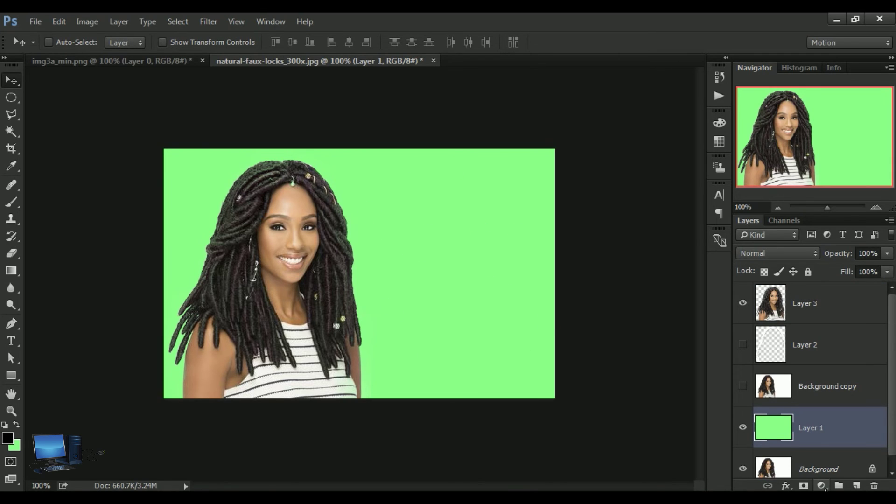
{"action": "left_click", "coordinate": [821, 486]}
{"action": "left_click", "coordinate": [813, 328]}
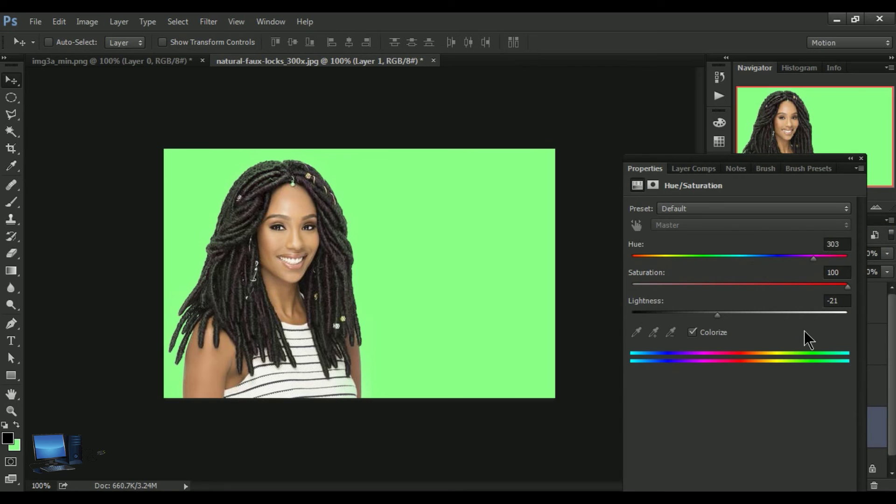
{"action": "left_click", "coordinate": [693, 333]}
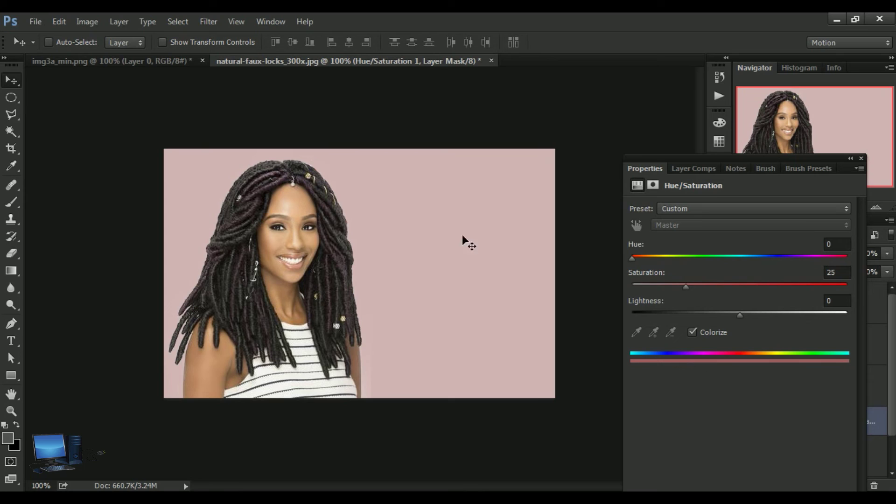
Recolor the background pink by setting the adjustment's hue to 345, saturation to 100 and lightness to -14
{"action": "left_click_drag", "start_coordinate": [740, 315], "coordinate": [724, 314]}
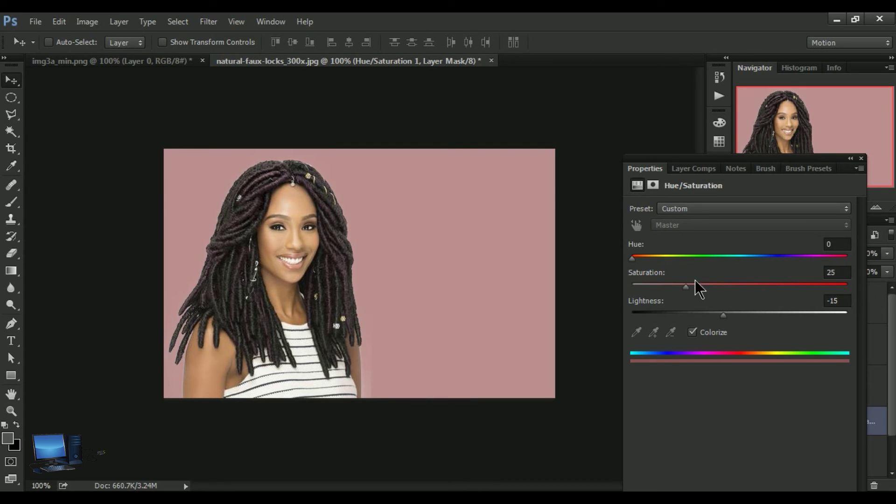
{"action": "left_click_drag", "start_coordinate": [687, 285], "coordinate": [730, 295]}
{"action": "left_click_drag", "start_coordinate": [635, 260], "coordinate": [784, 280]}
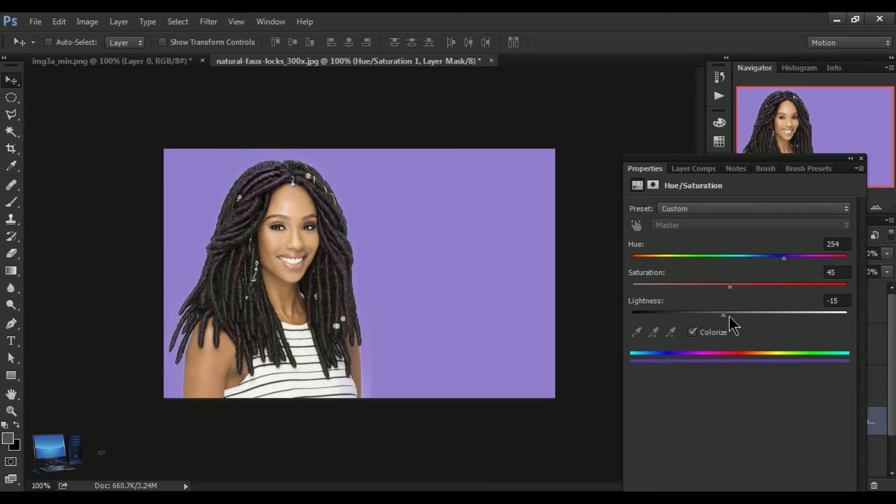
{"action": "left_click_drag", "start_coordinate": [724, 315], "coordinate": [741, 316]}
{"action": "left_click_drag", "start_coordinate": [731, 288], "coordinate": [848, 314]}
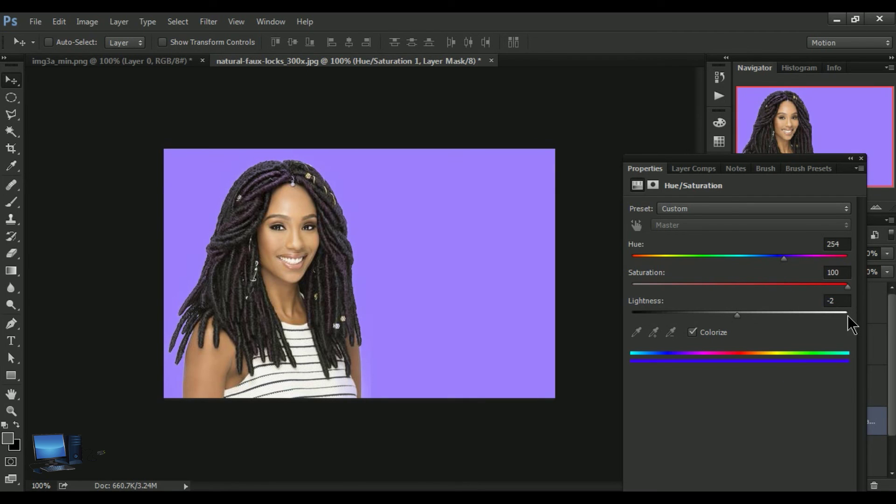
{"action": "left_click_drag", "start_coordinate": [737, 318], "coordinate": [725, 322]}
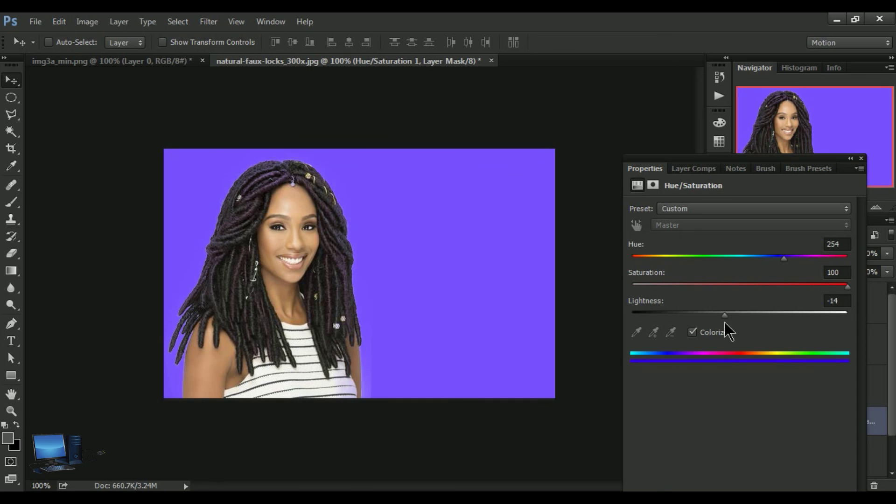
{"action": "left_click_drag", "start_coordinate": [783, 260], "coordinate": [838, 259]}
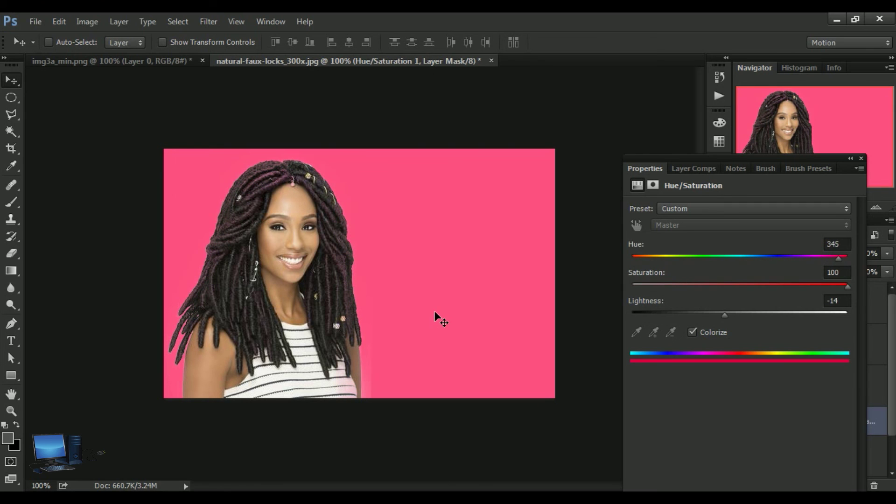